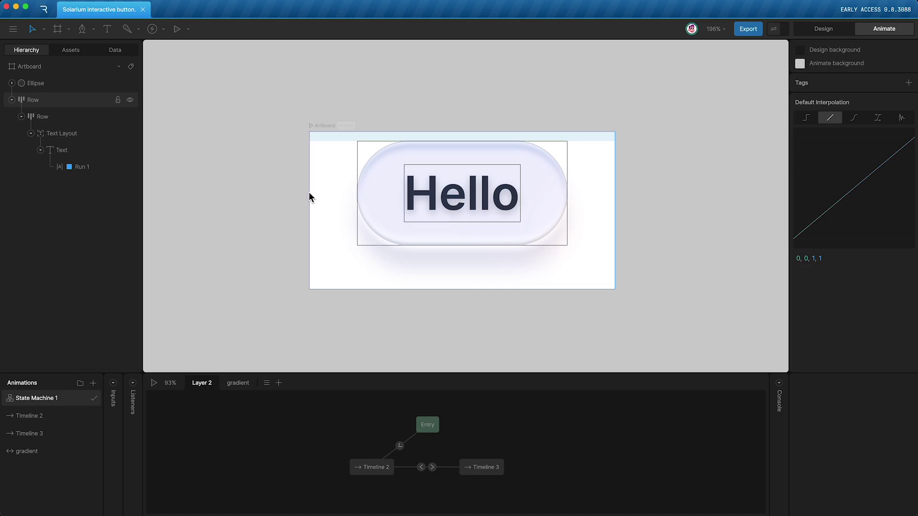
- Preview the button, then change its text run label from Hello to Contact
key(space)
mouse_move(417, 193)
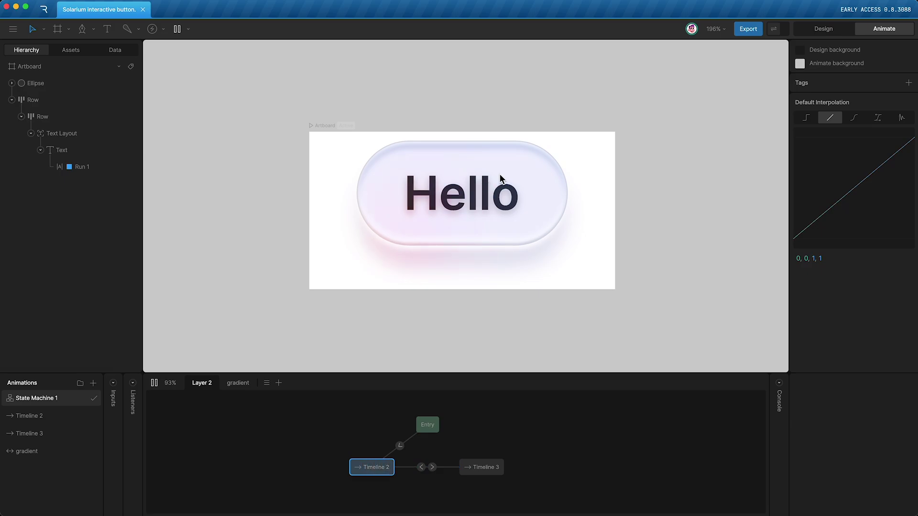
key(space)
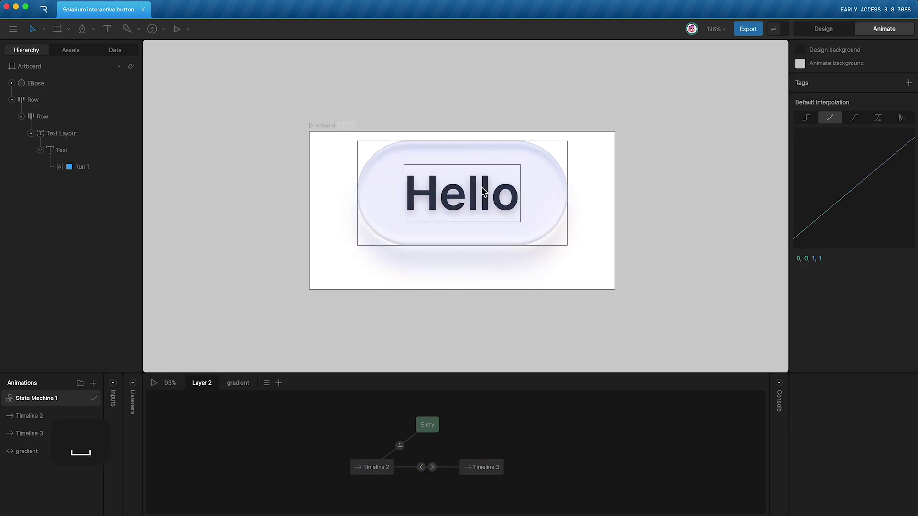
click(95, 171)
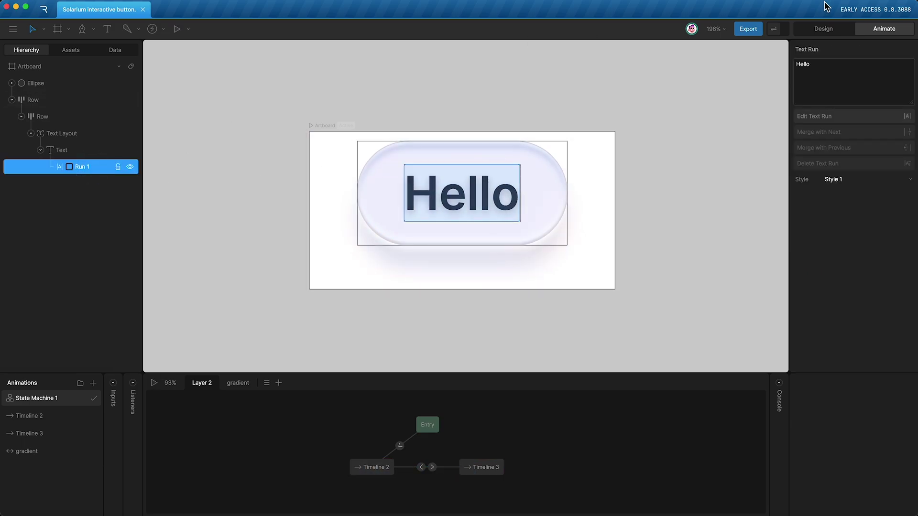
click(844, 64)
text(Contact)
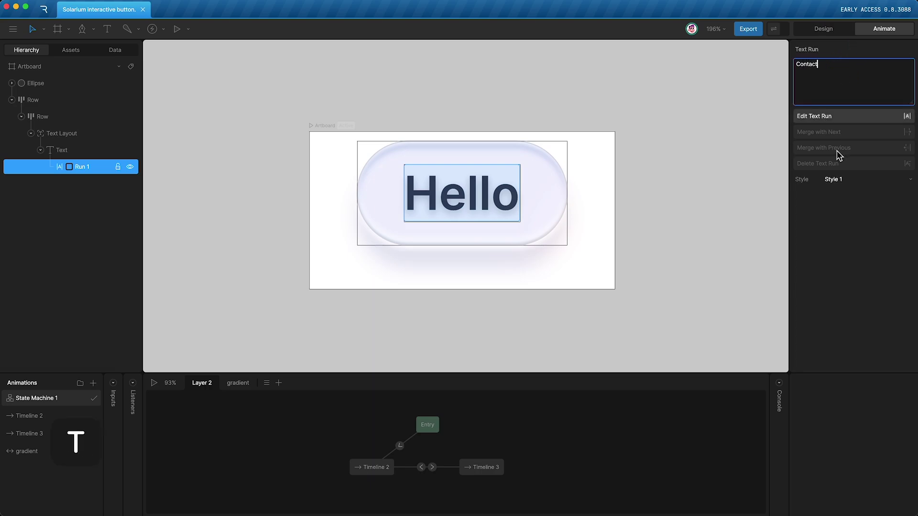
click(851, 242)
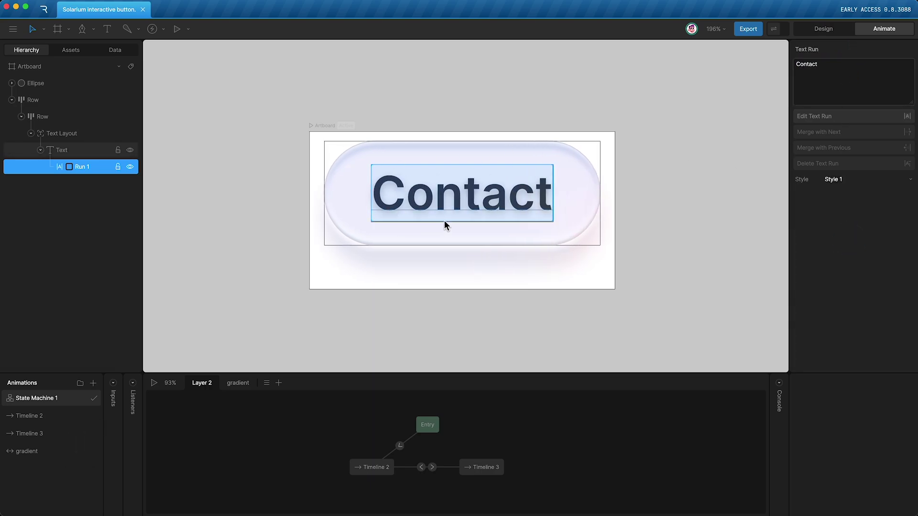
- Play the state machine and test the Contact button's hover animation
click(671, 179)
key(space)
click(461, 210)
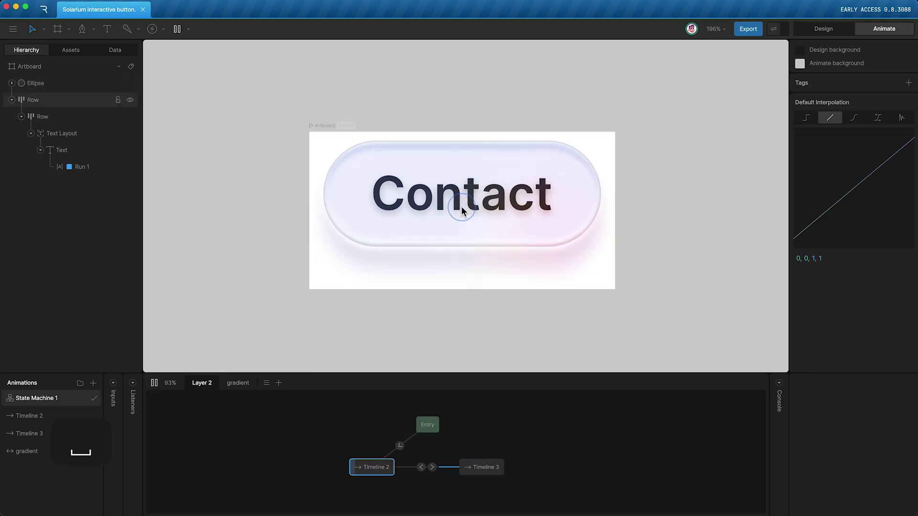
key(space)
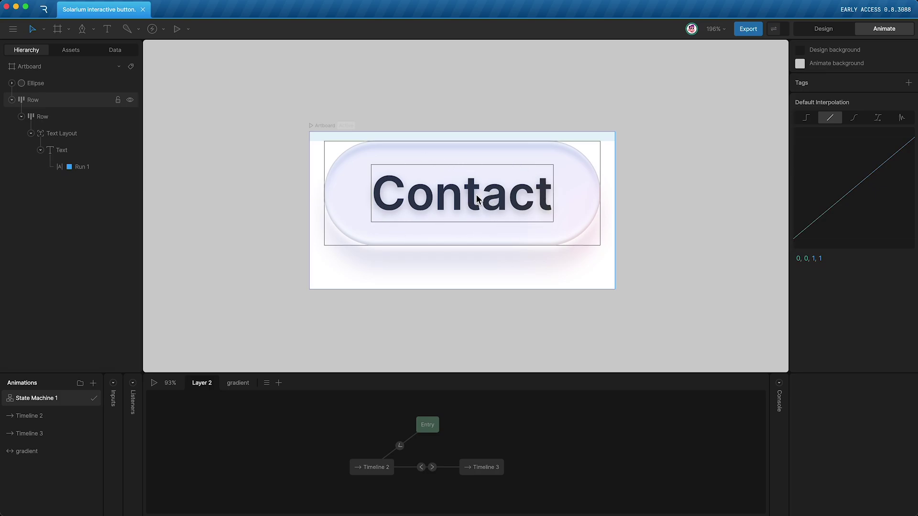
- Export for Runtime, accept the Early Access notice, and save as button_dmitry.riv
click(749, 30)
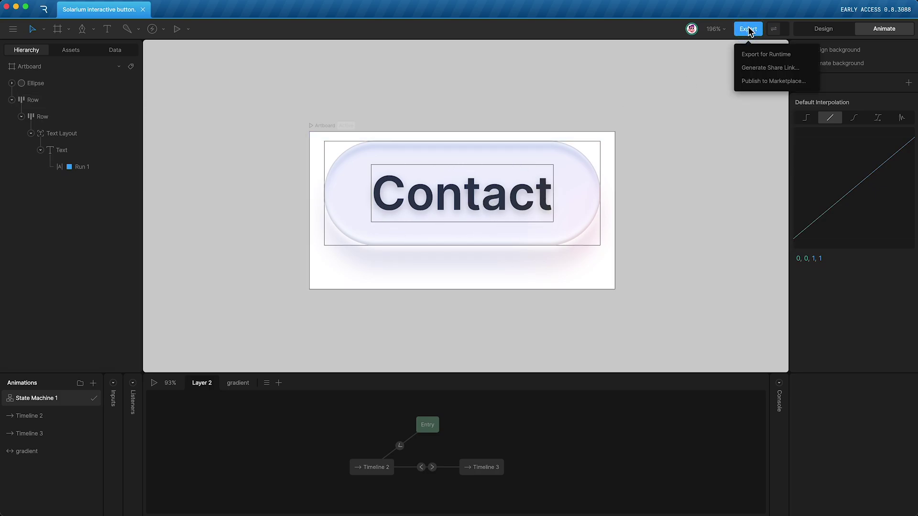
click(769, 55)
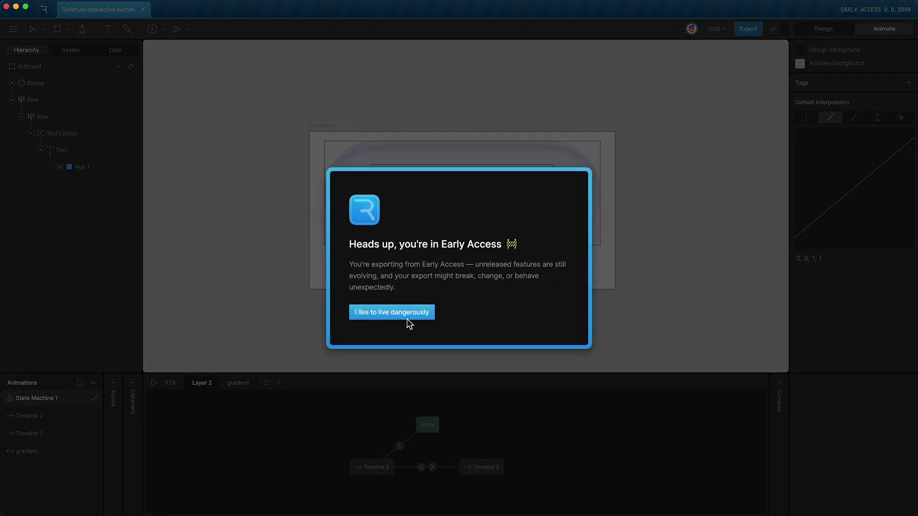
click(392, 311)
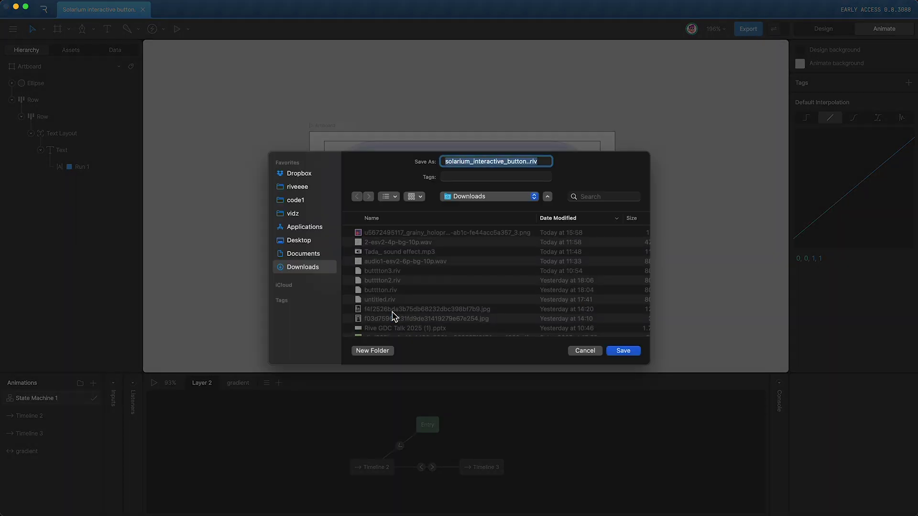
key(shift+Up)
text(button_dmit)
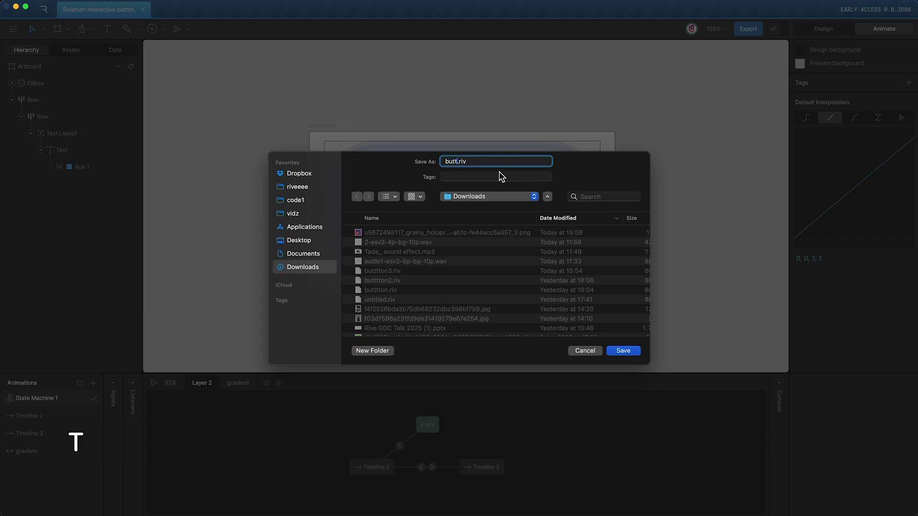
text(ry)
key(Return)
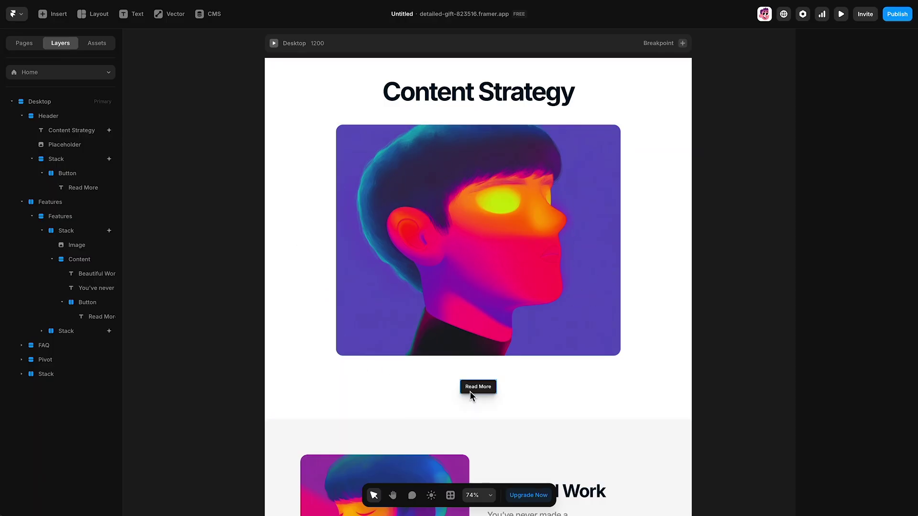
- Open Plugins > Browse All from the main menu and search for Rive
click(19, 14)
mouse_move(56, 210)
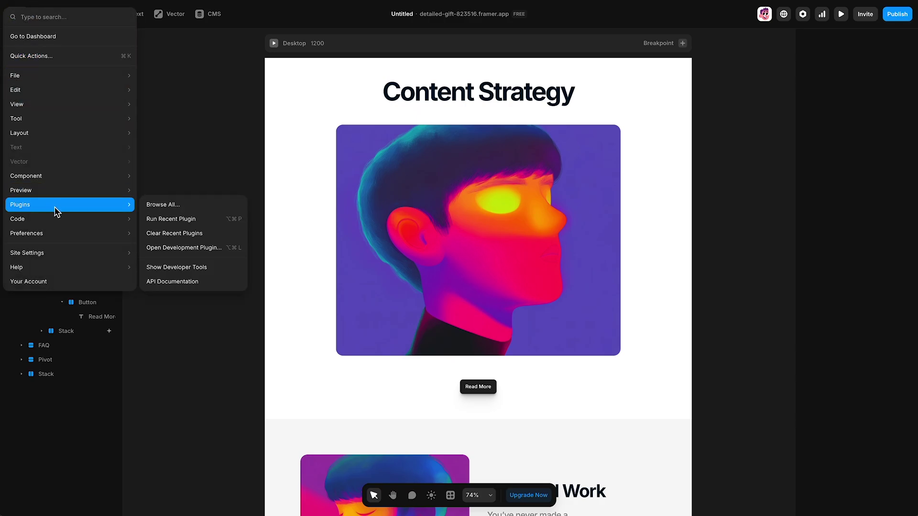
click(177, 205)
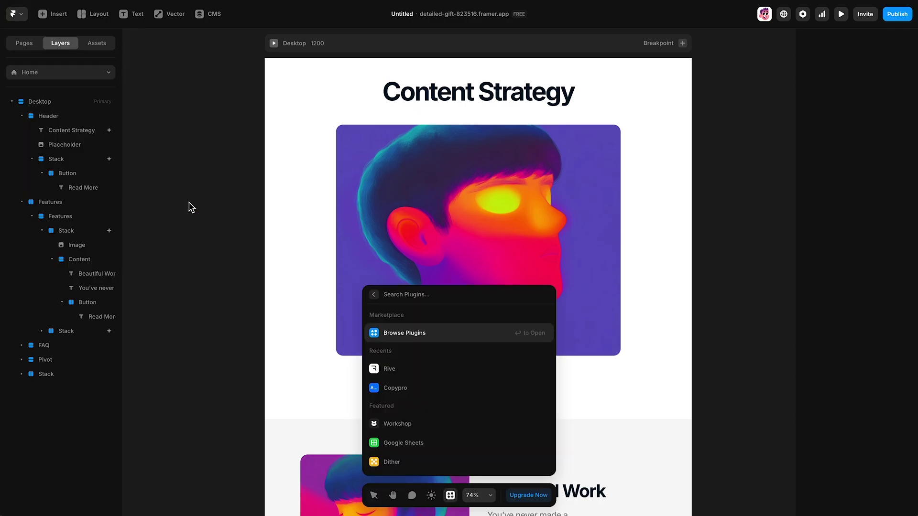
text(Rive)
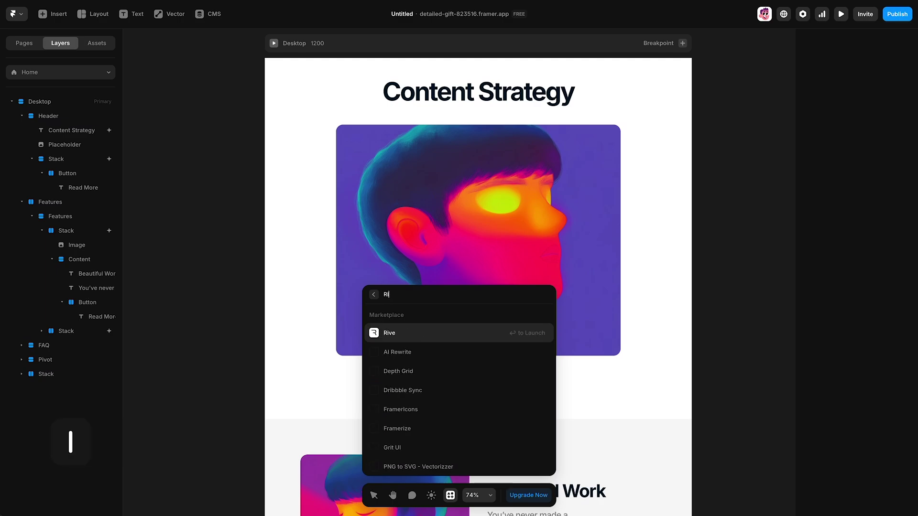
- Launch the Rive plugin and upload button_dmitry.riv from Downloads onto the canvas
click(412, 337)
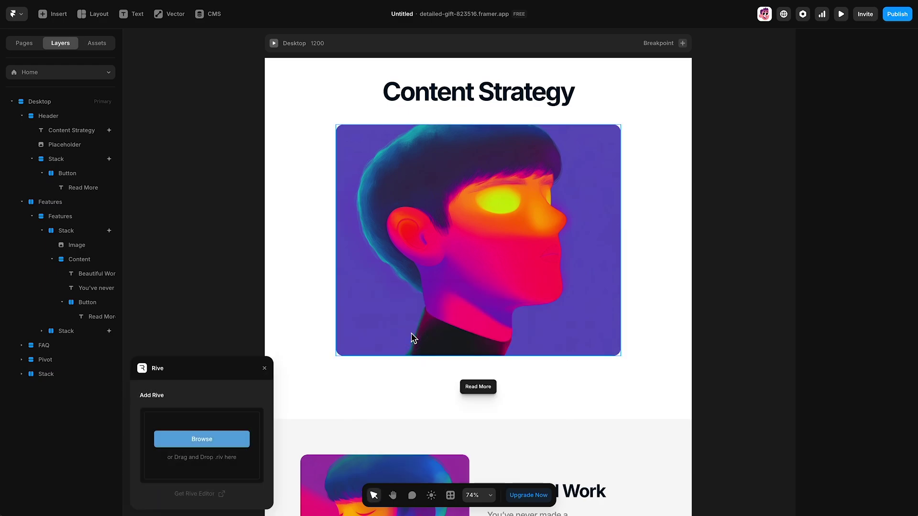
click(201, 439)
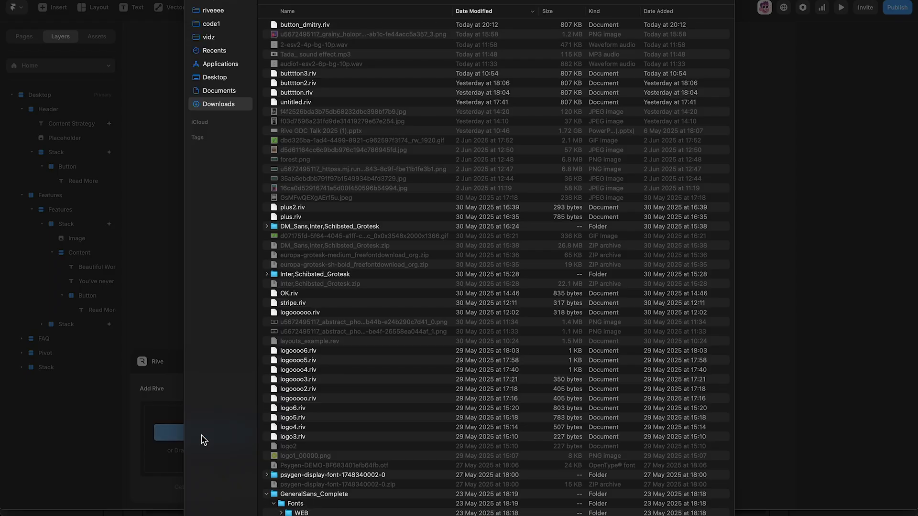
click(308, 27)
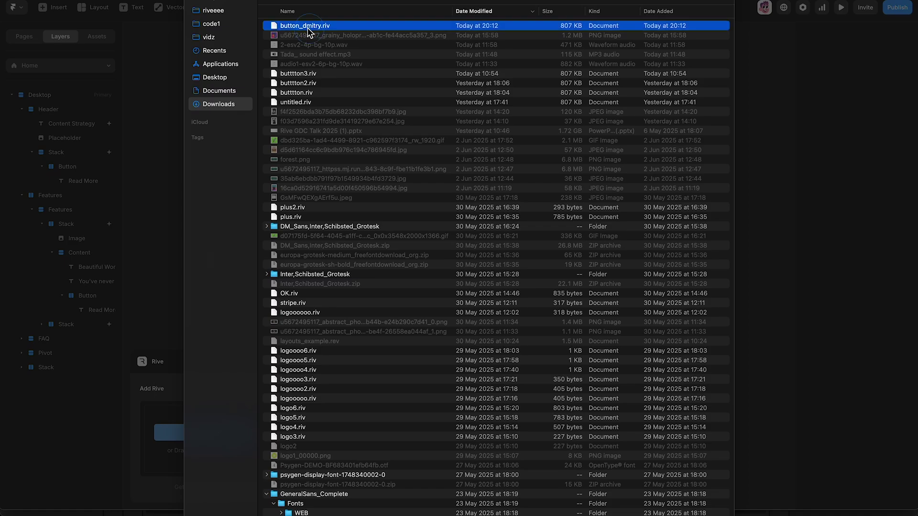
key(Return)
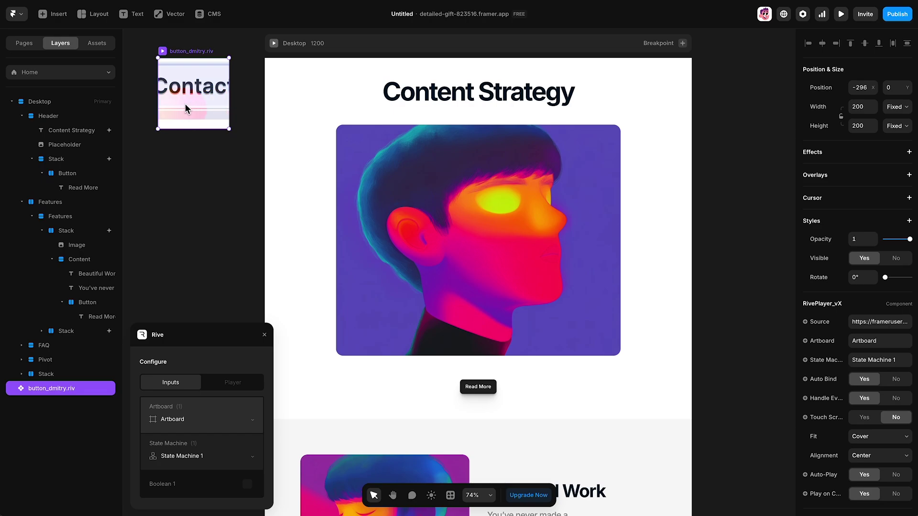
- Enable Rive Renderer in the Player settings and bring up the animation's inputs
click(227, 383)
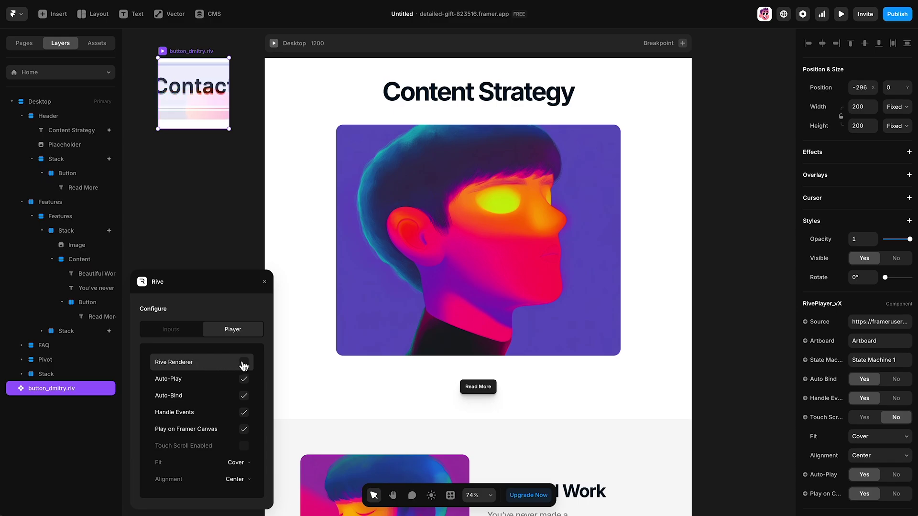
click(243, 365)
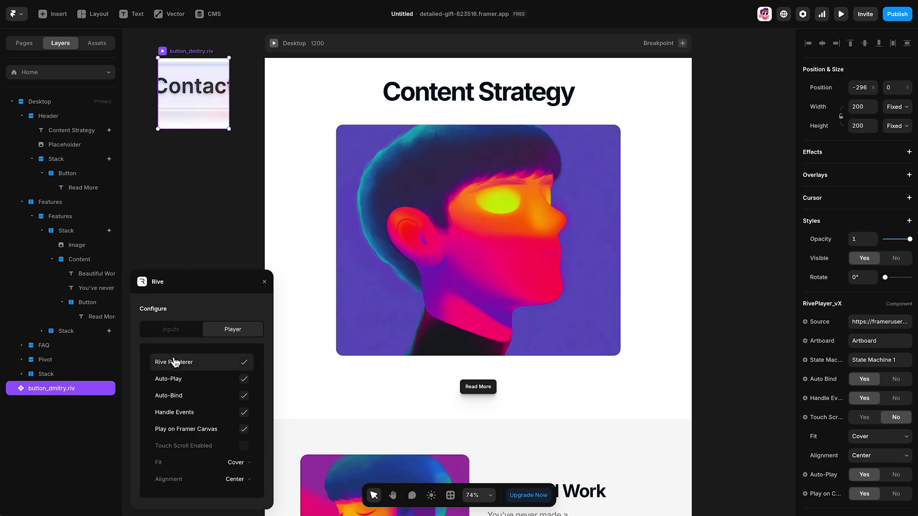
click(172, 331)
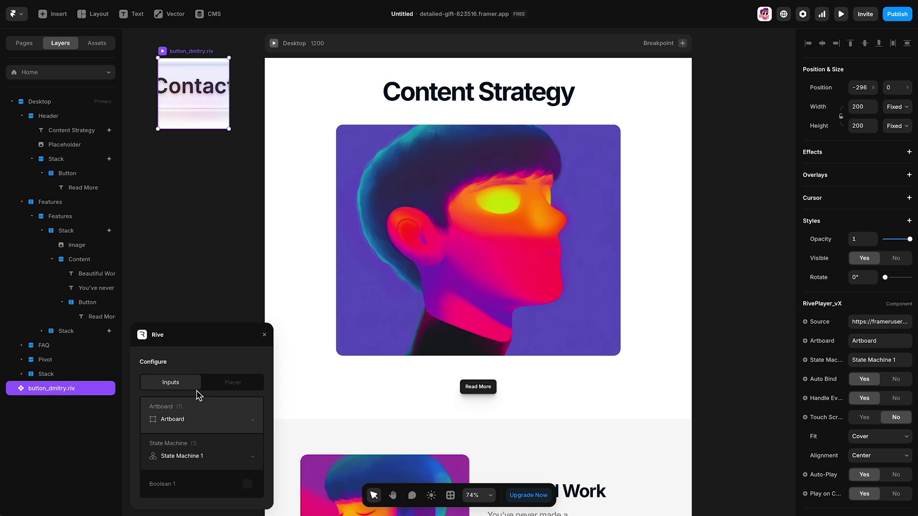
- Choose the Artboard artboard, then toggle Boolean 1 on and off to test, leaving it unchecked
click(203, 419)
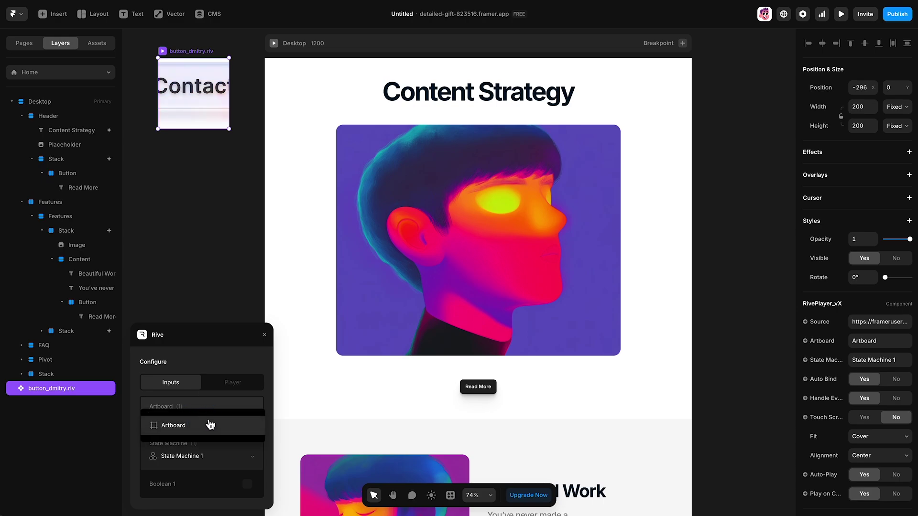
click(208, 426)
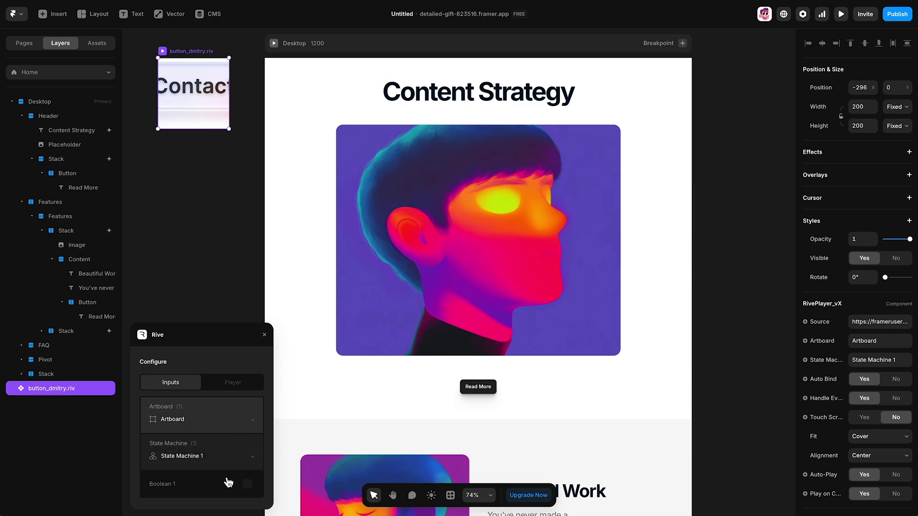
click(248, 484)
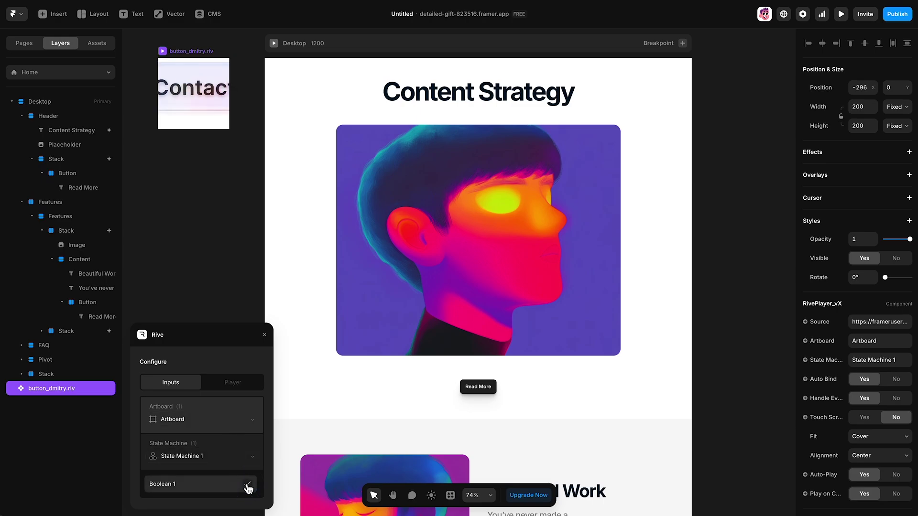
click(248, 485)
click(248, 485)
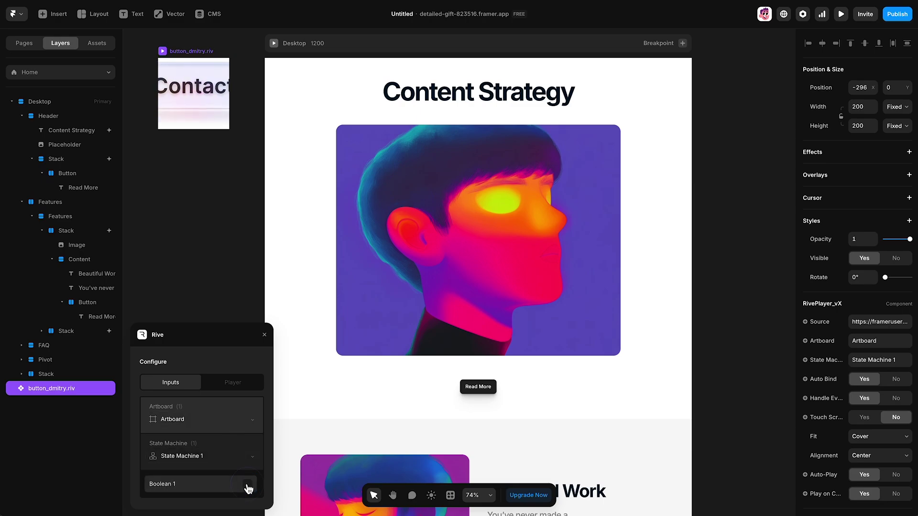
click(247, 486)
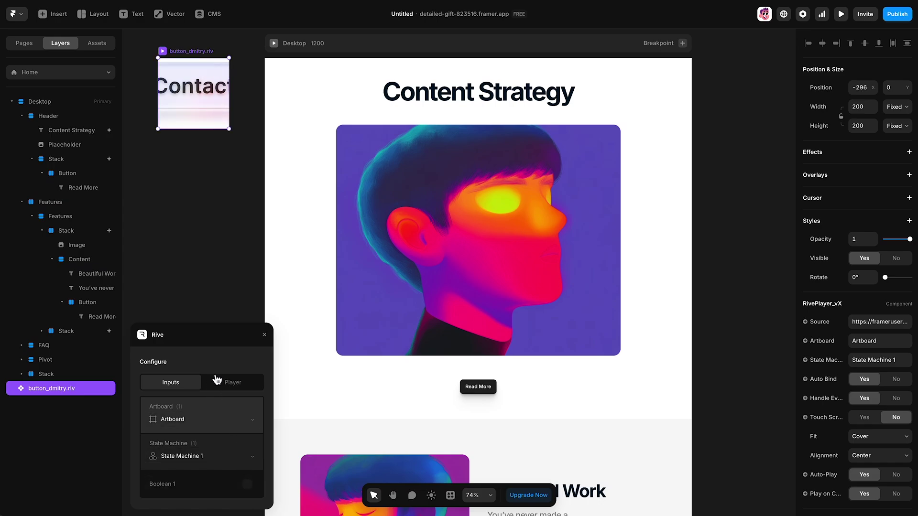
- Return to the Rive plugin's Player settings
click(234, 385)
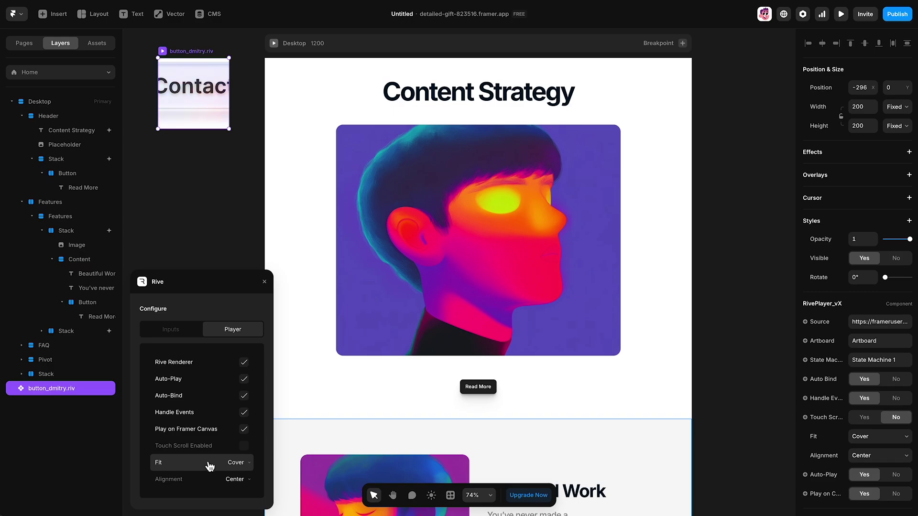
- Set the Fit mode to Layout and enlarge the Rive frame to about 327×214
click(236, 464)
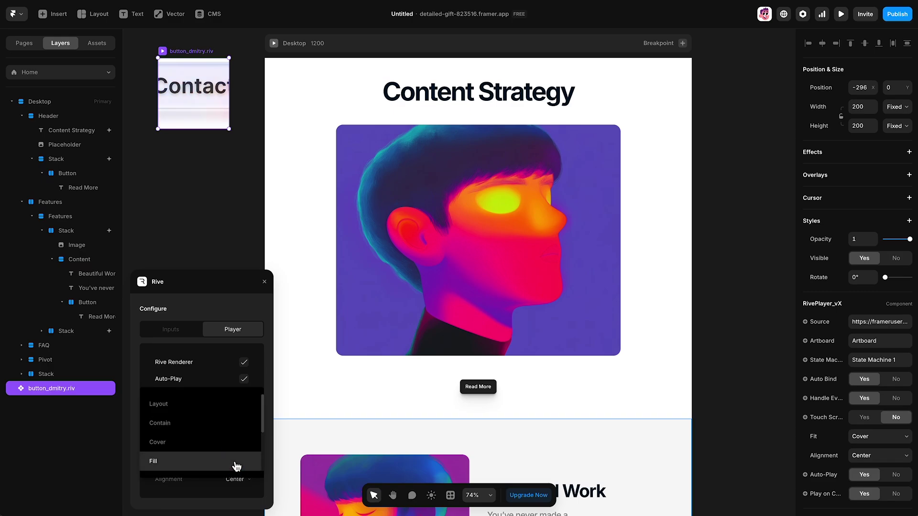
click(193, 404)
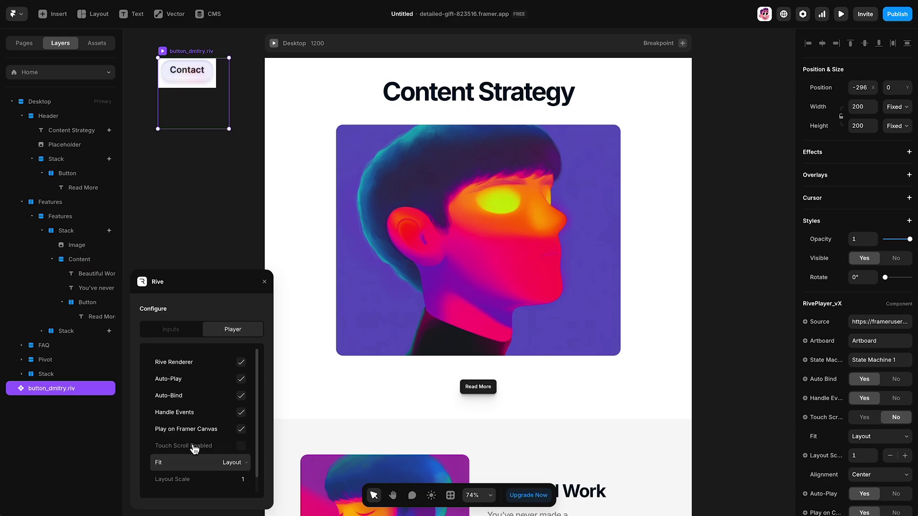
drag(227, 128, 288, 126)
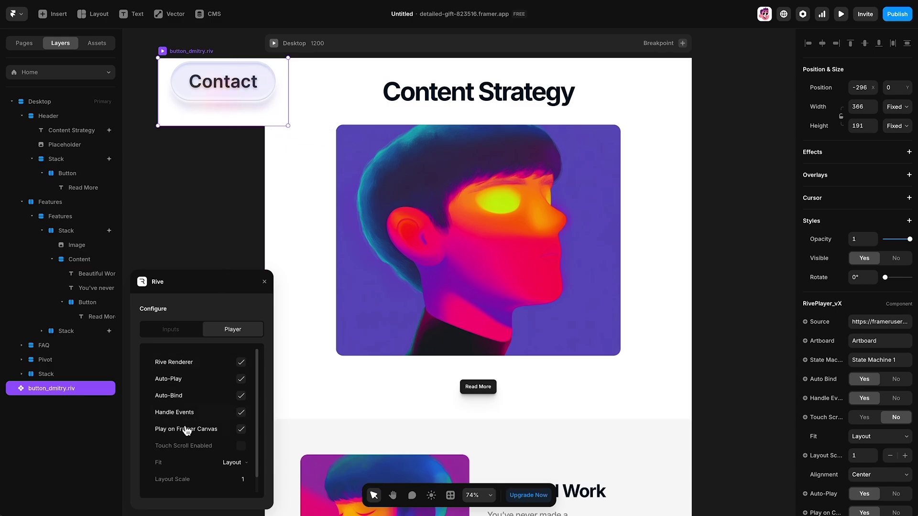
- Set Layout Scale to 0.5 and shrink the frame to 174×103 around the button
click(231, 480)
key(Right)
key(BackSpace)
text(0.5)
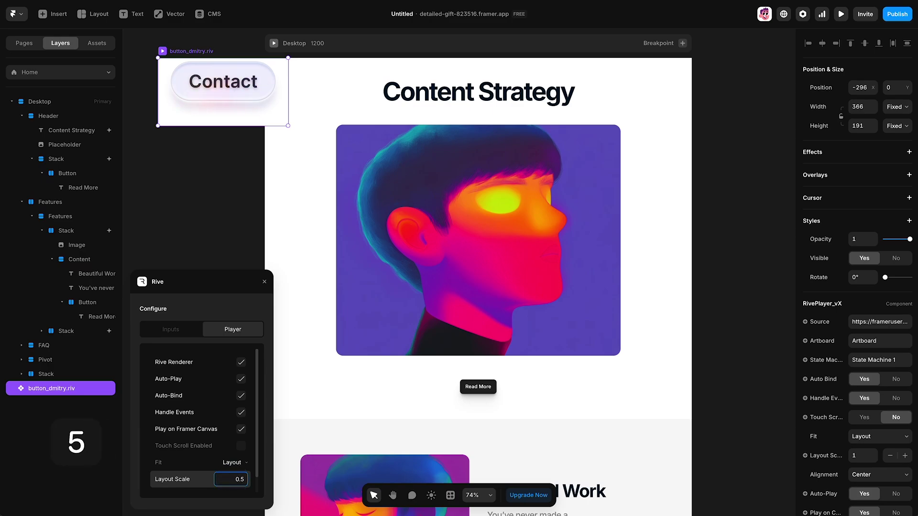
key(Return)
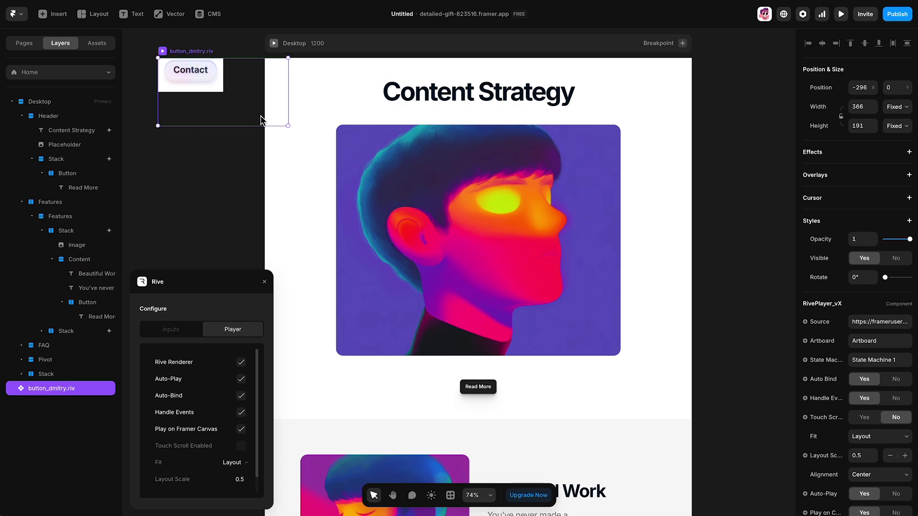
drag(286, 124, 219, 95)
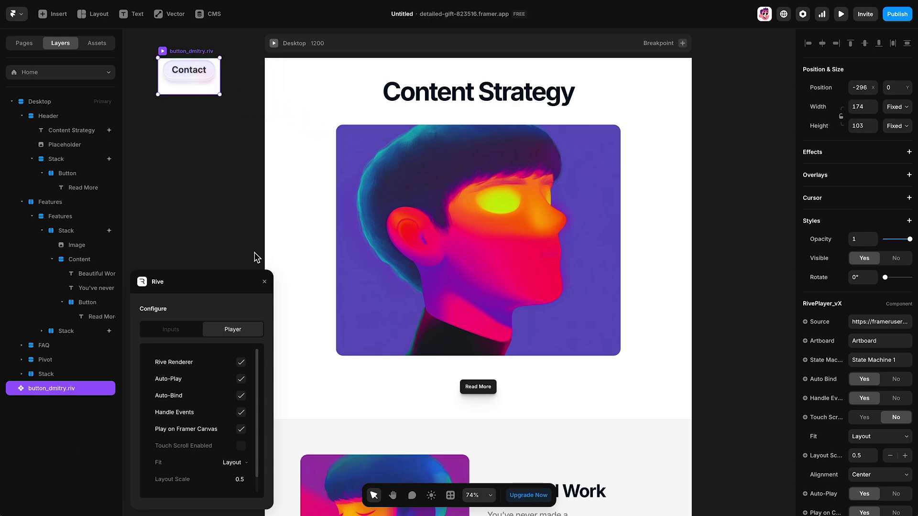
- Move the Contact button into the stack below the Content Strategy image and delete Read More
click(264, 282)
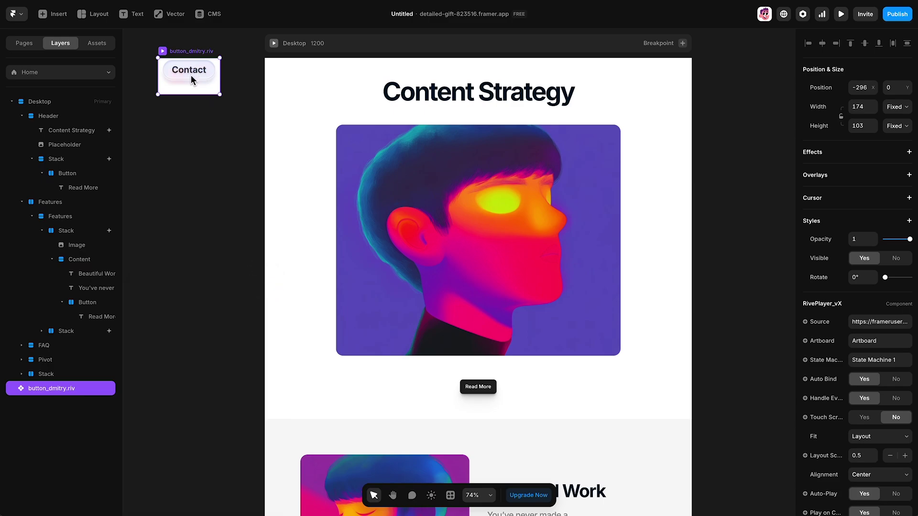
drag(192, 76, 480, 375)
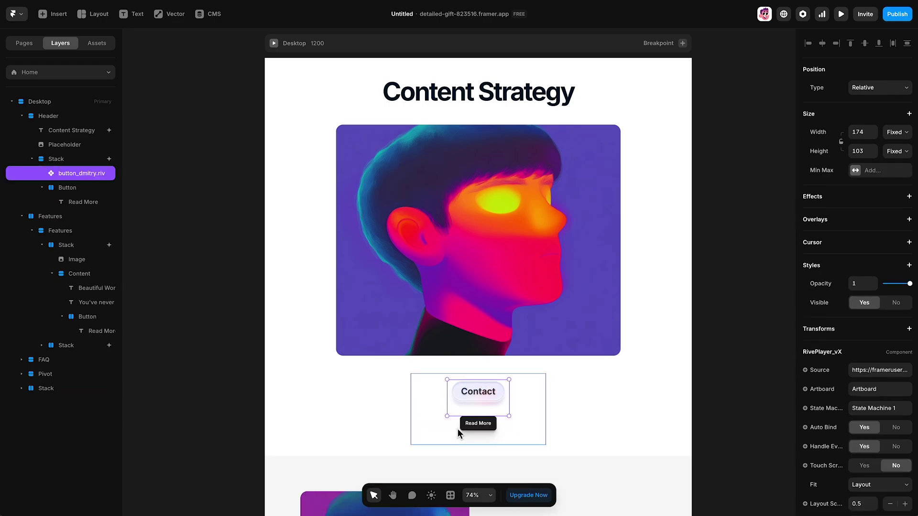
click(461, 429)
key(BackSpace)
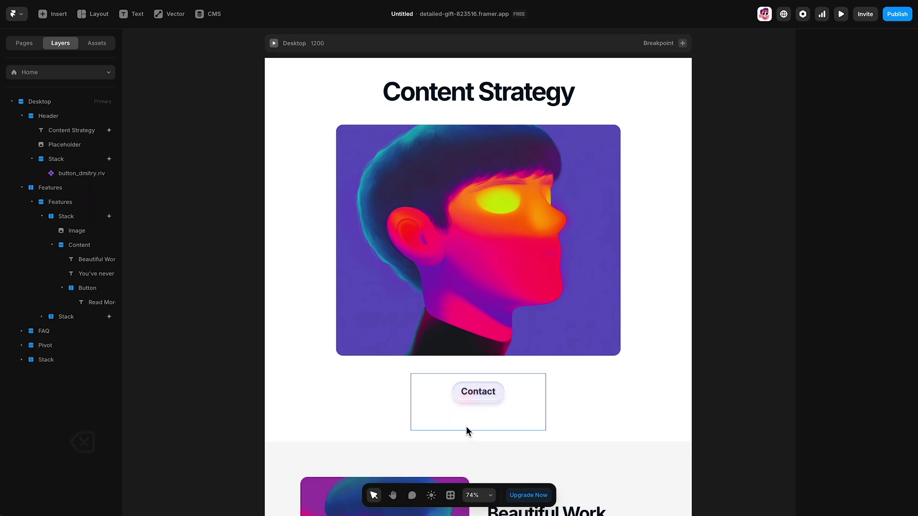
key(super+p)
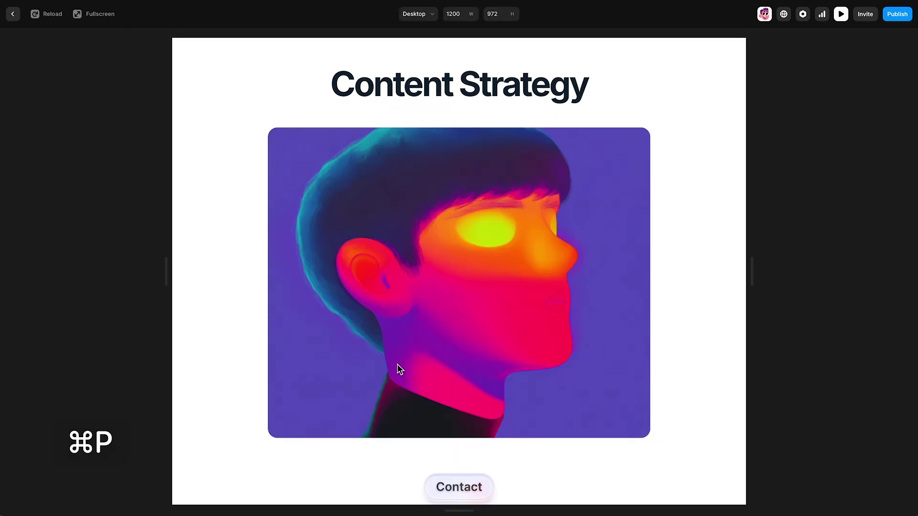
scroll(398, 365, down, 5)
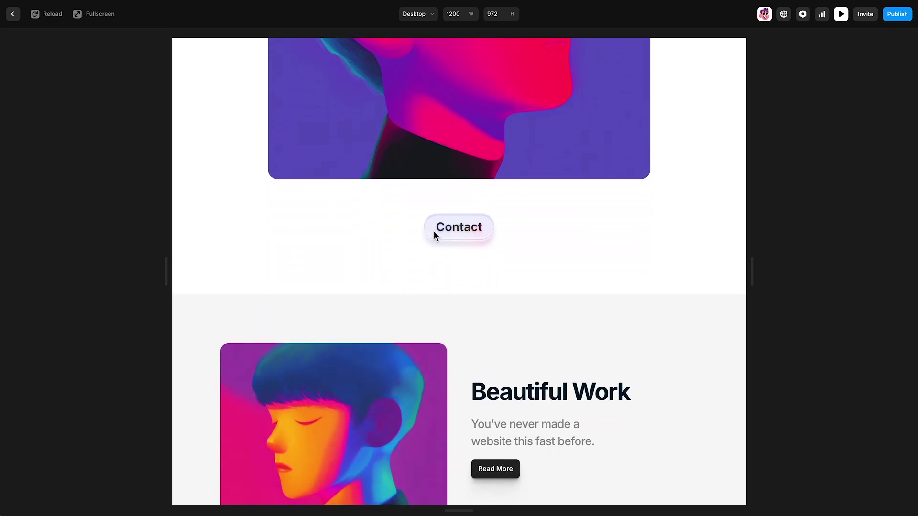